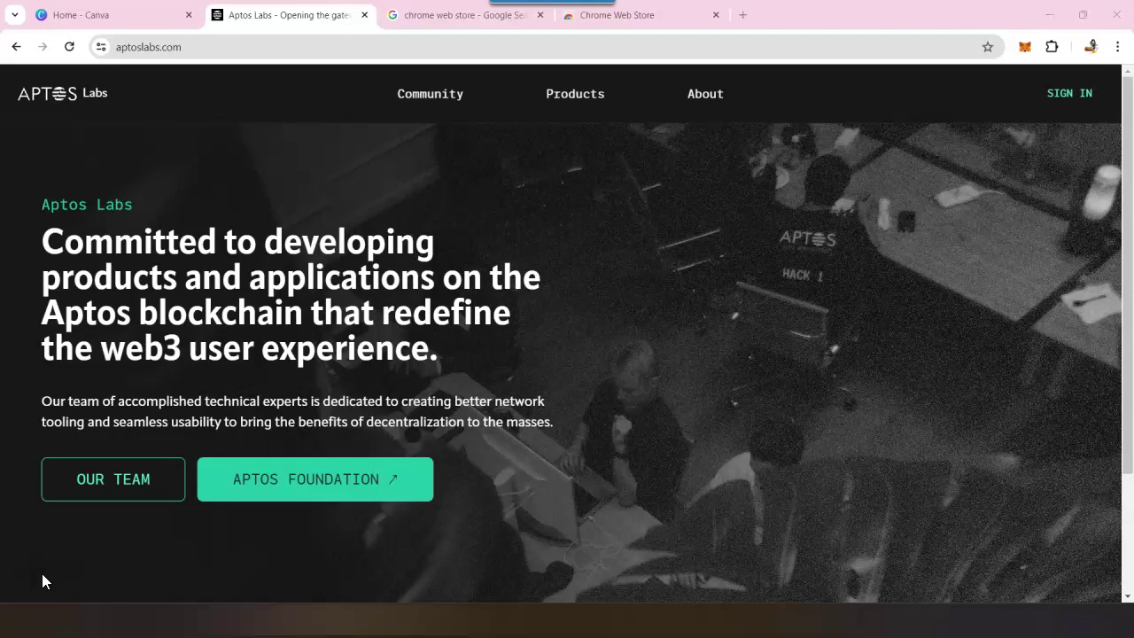
# Scroll down the aptoslabs.com homepage toward its footer.
pyautogui.scroll(-1, 708, 113)
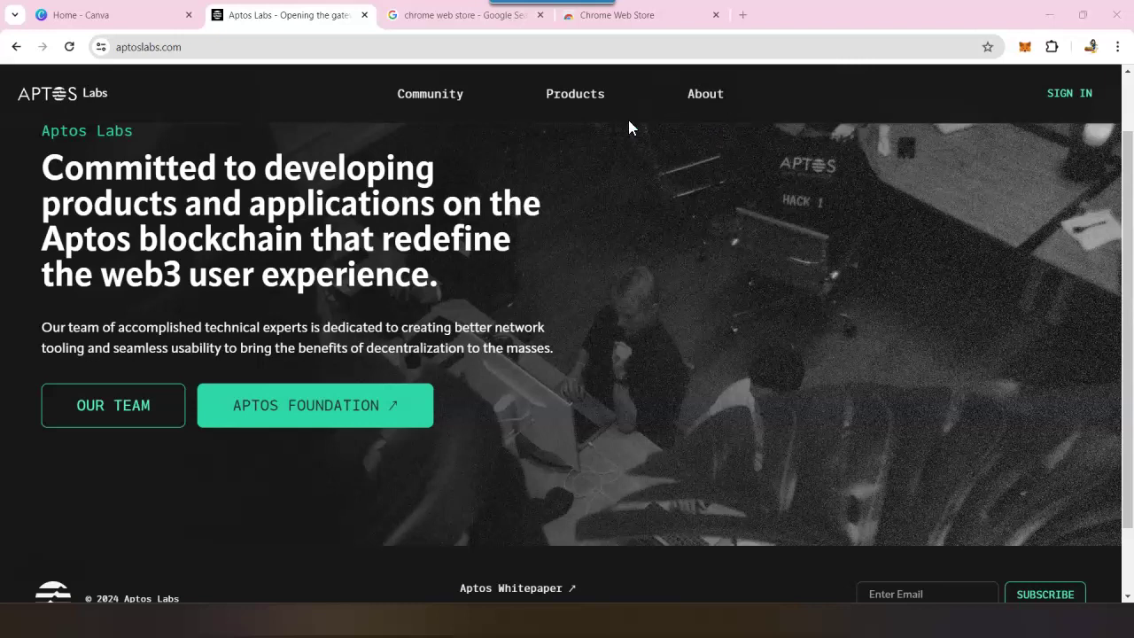
# Switch to the Chrome Web Store and search its extensions for 'petra'.
pyautogui.click(443, 20)
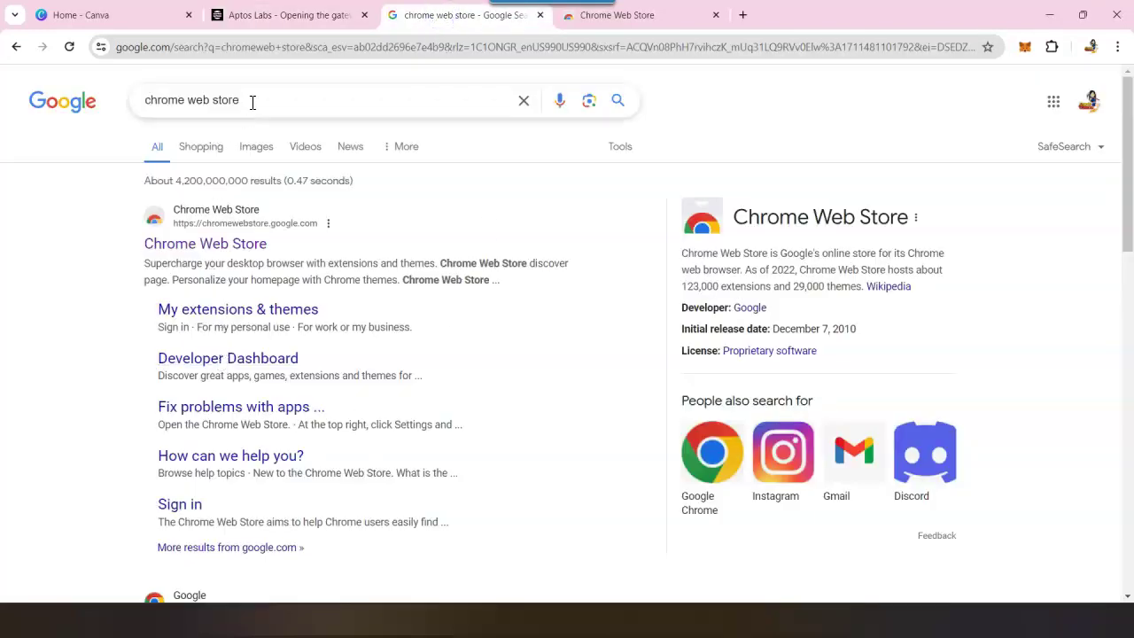
pyautogui.click(666, 18)
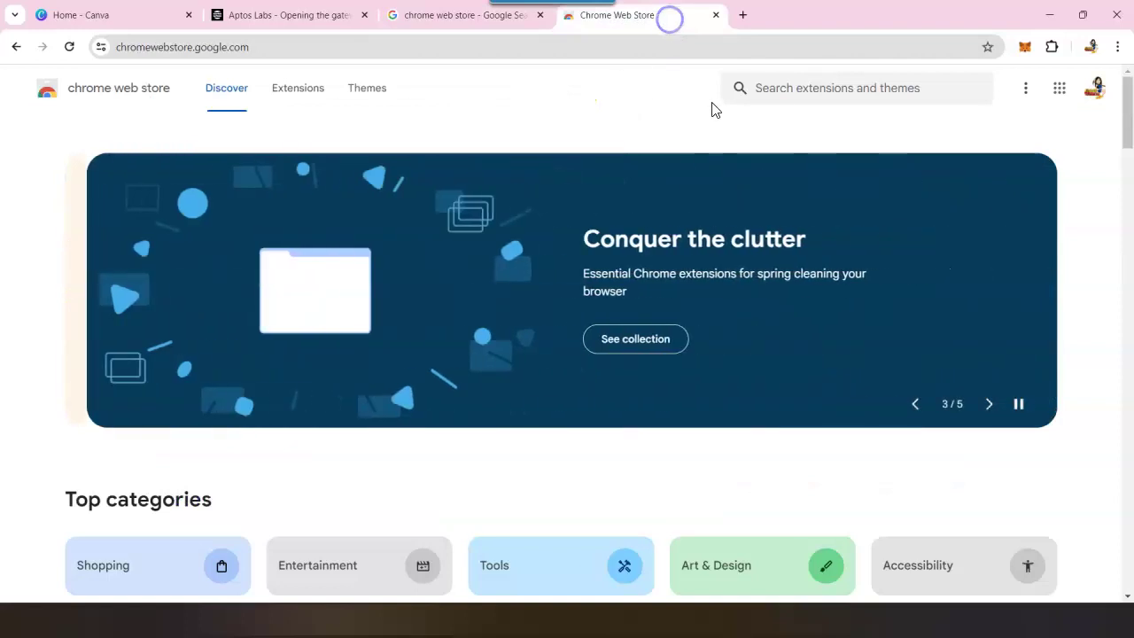
pyautogui.click(787, 94)
pyautogui.write('p')
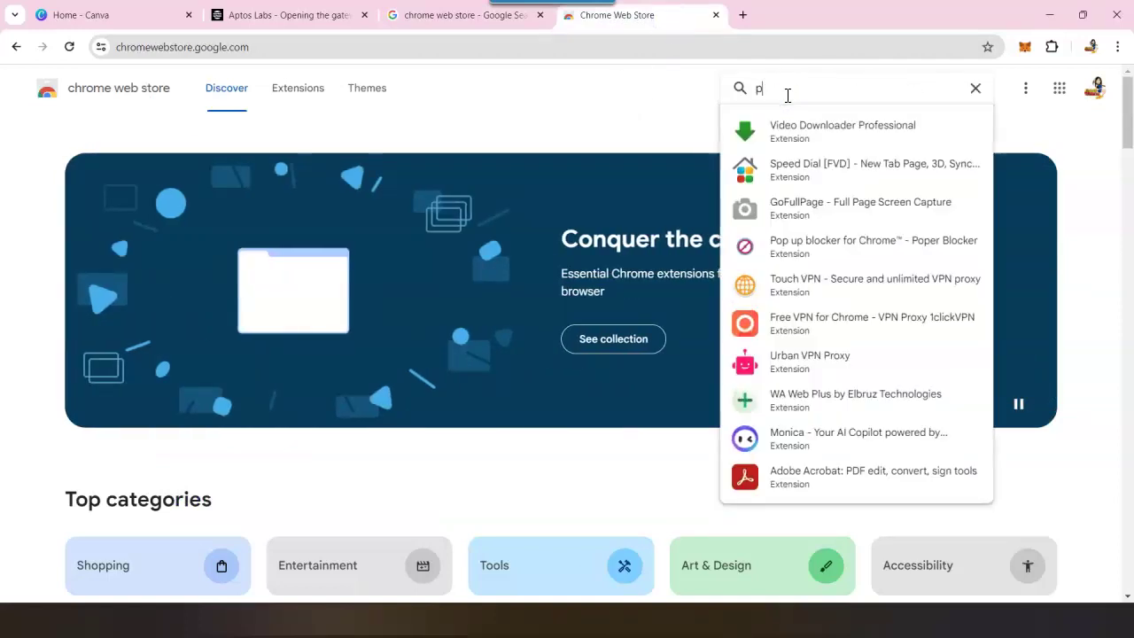
pyautogui.write('etra')
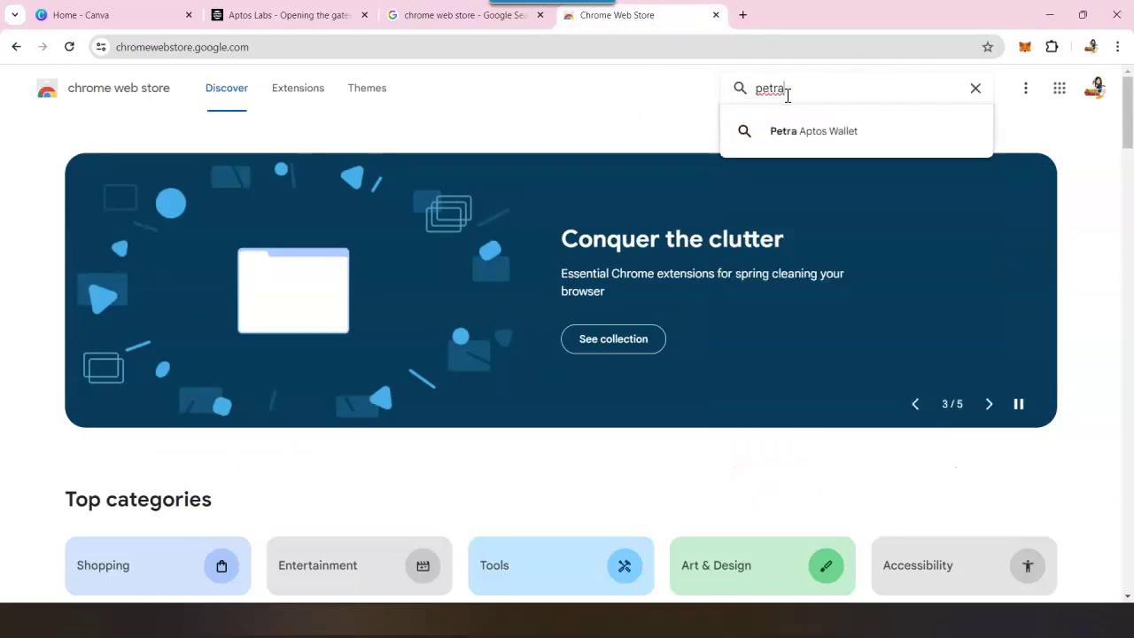
pyautogui.click(843, 131)
# Compare the 'pontem' and 'martian' wallets, then run the 'petra' search again.
pyautogui.click(851, 94)
pyautogui.write('pontem')
pyautogui.click(819, 131)
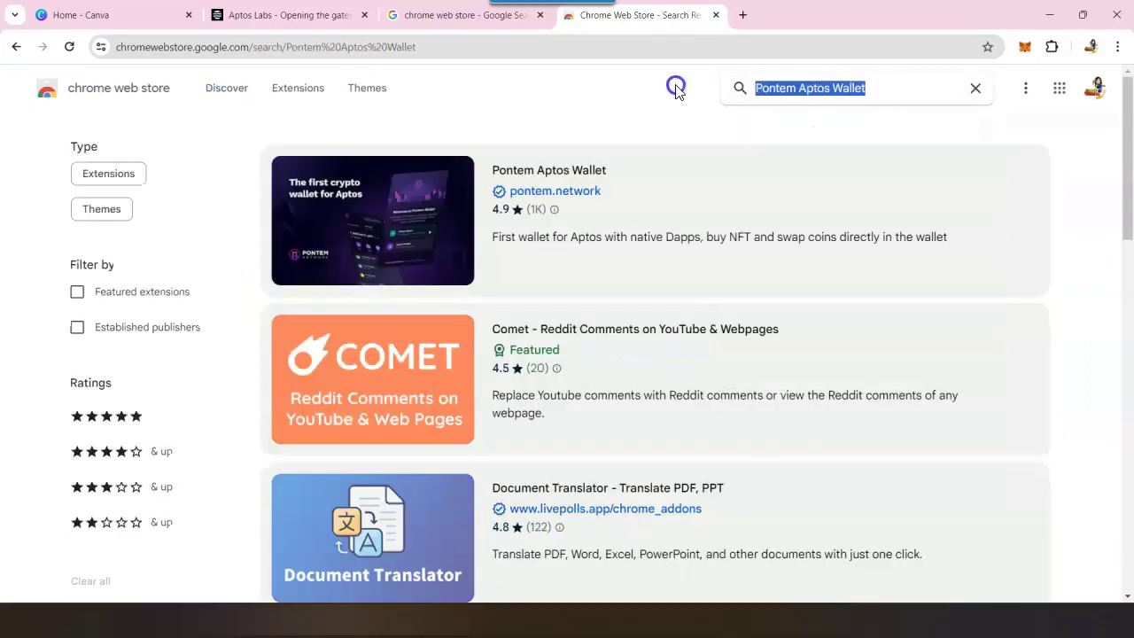
pyautogui.write('martian')
pyautogui.press('Return')
pyautogui.click(714, 79)
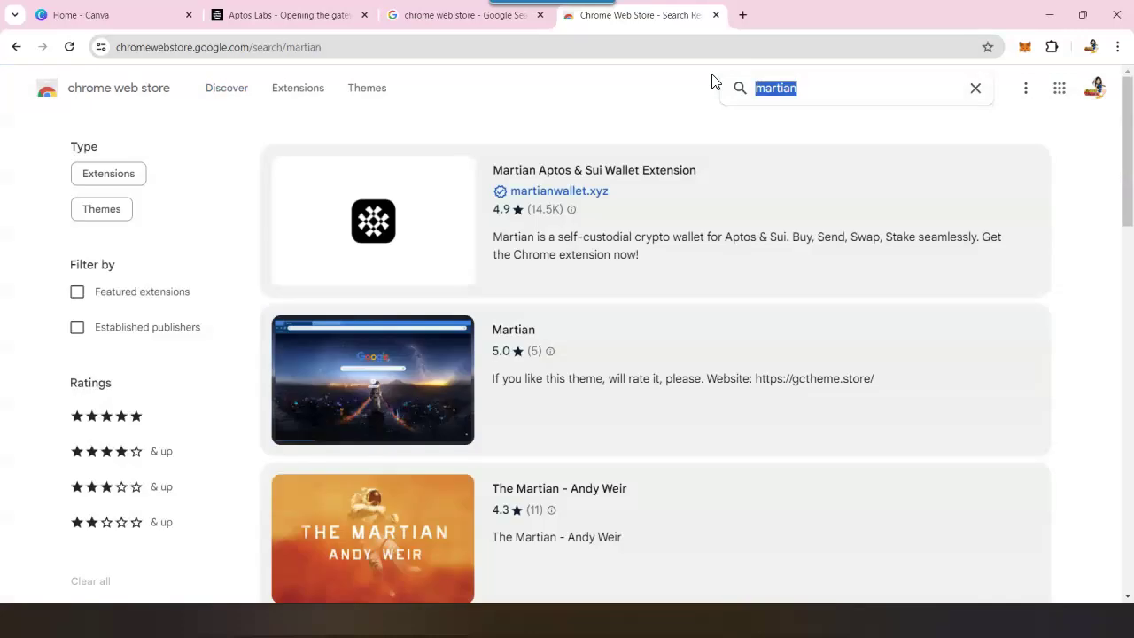
pyautogui.write('petra')
pyautogui.press('Return')
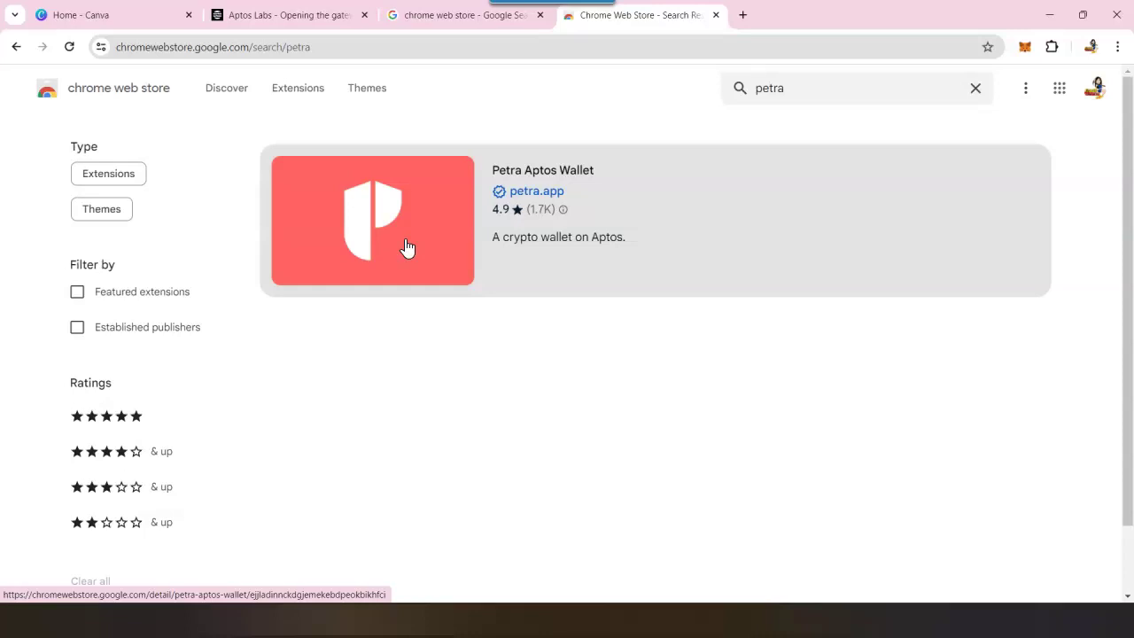
# Open the Petra Aptos Wallet store page and add the extension to Chrome.
pyautogui.click(407, 247)
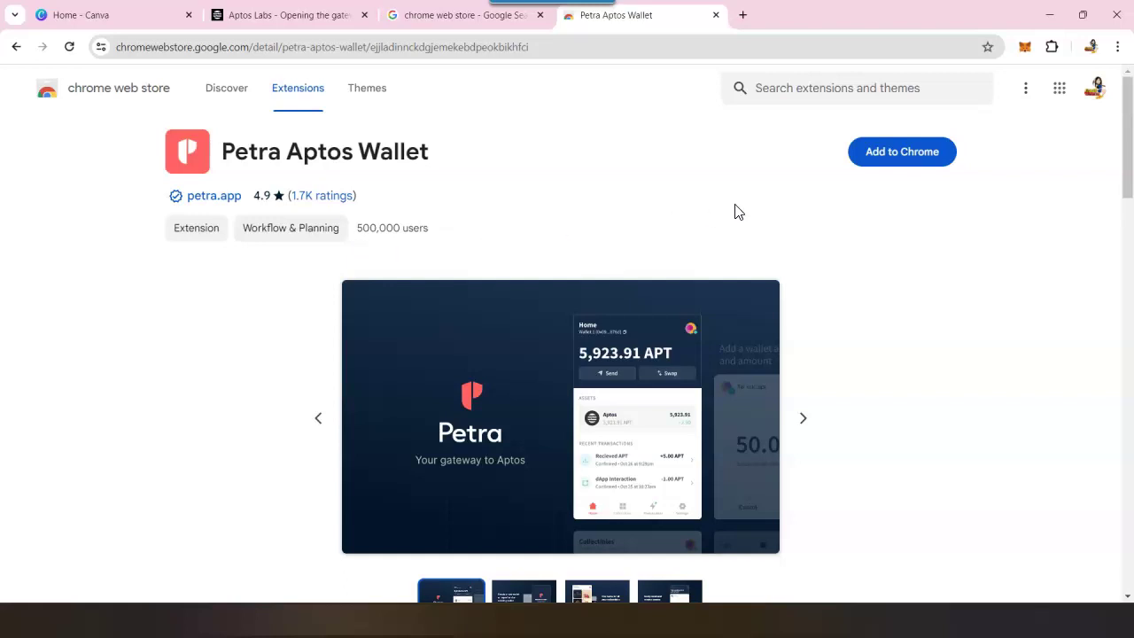
pyautogui.click(913, 164)
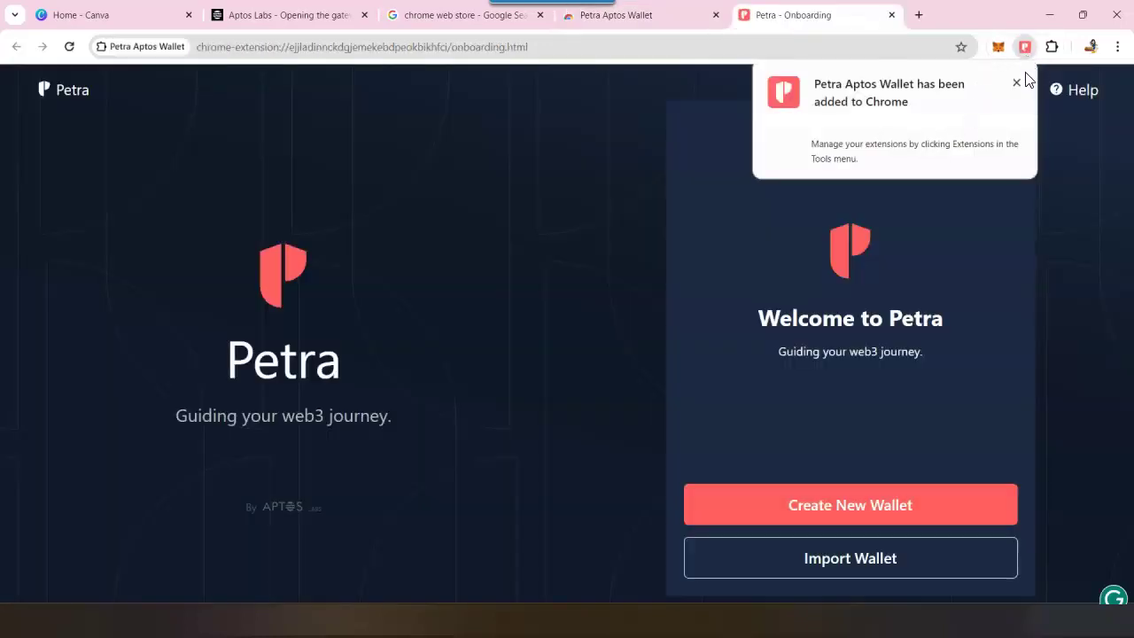
# Dismiss the added notice and pin Petra Aptos Wallet from the Extensions menu.
pyautogui.click(1016, 82)
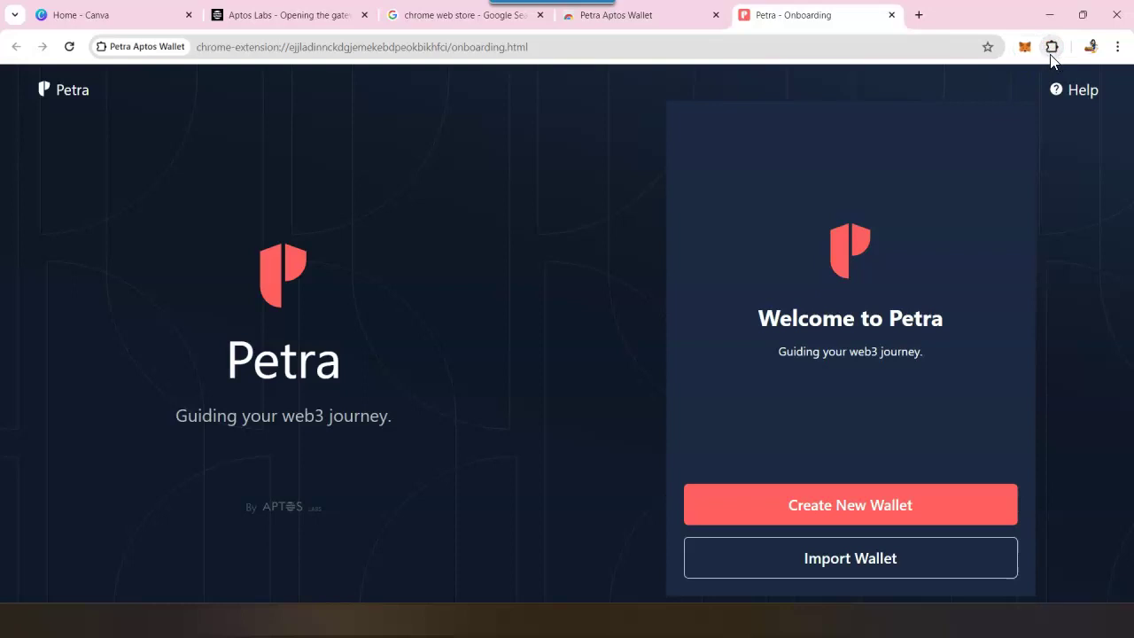
pyautogui.click(1052, 49)
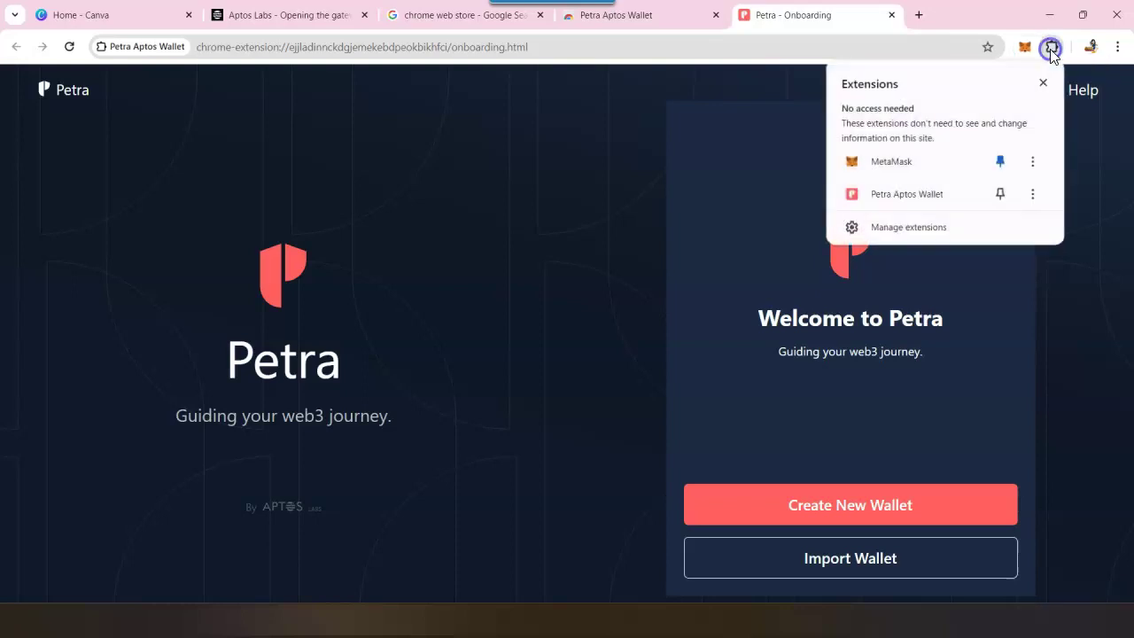
pyautogui.click(999, 194)
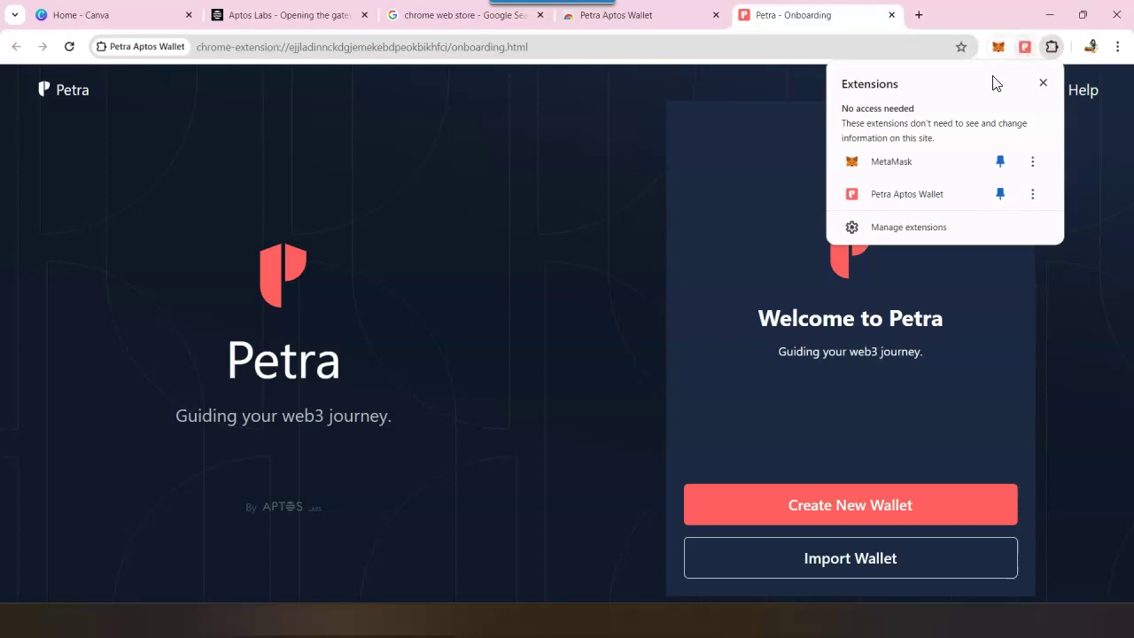
pyautogui.click(1052, 46)
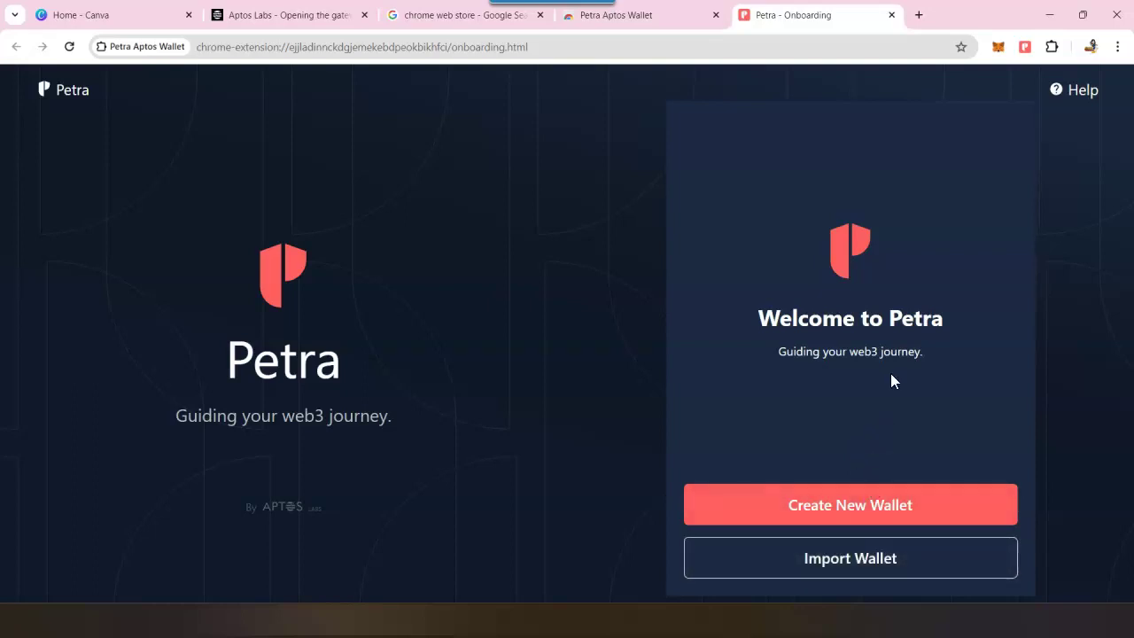
# Choose Create New Wallet, paste the unlock password into both fields, and accept the Terms.
pyautogui.click(843, 514)
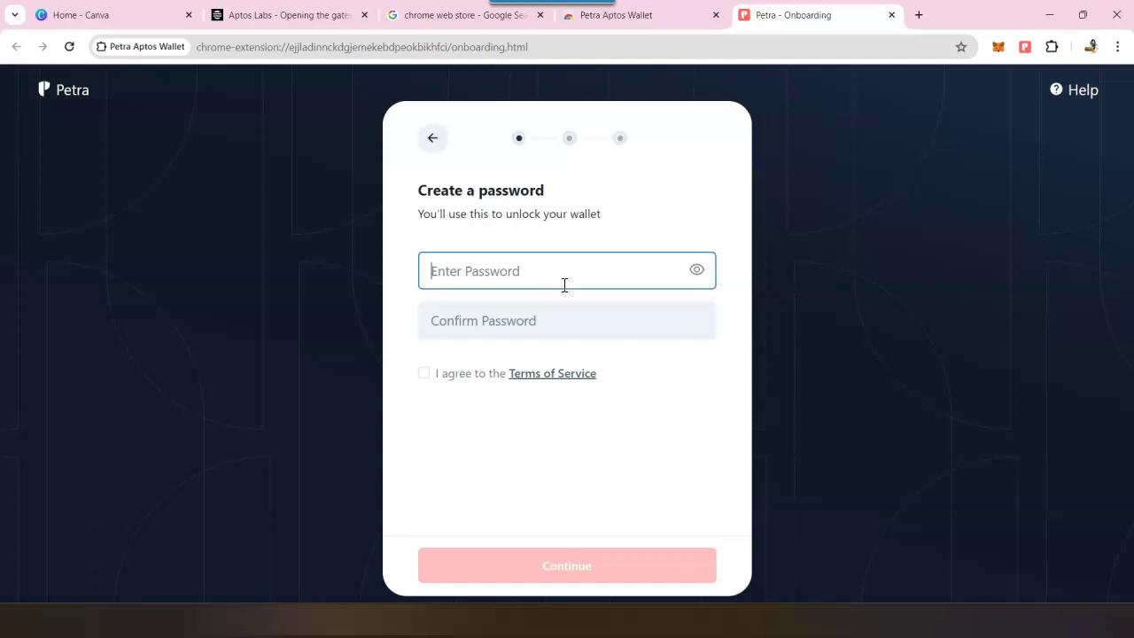
pyautogui.click(564, 285)
pyautogui.hotkey('ctrl', 'v')
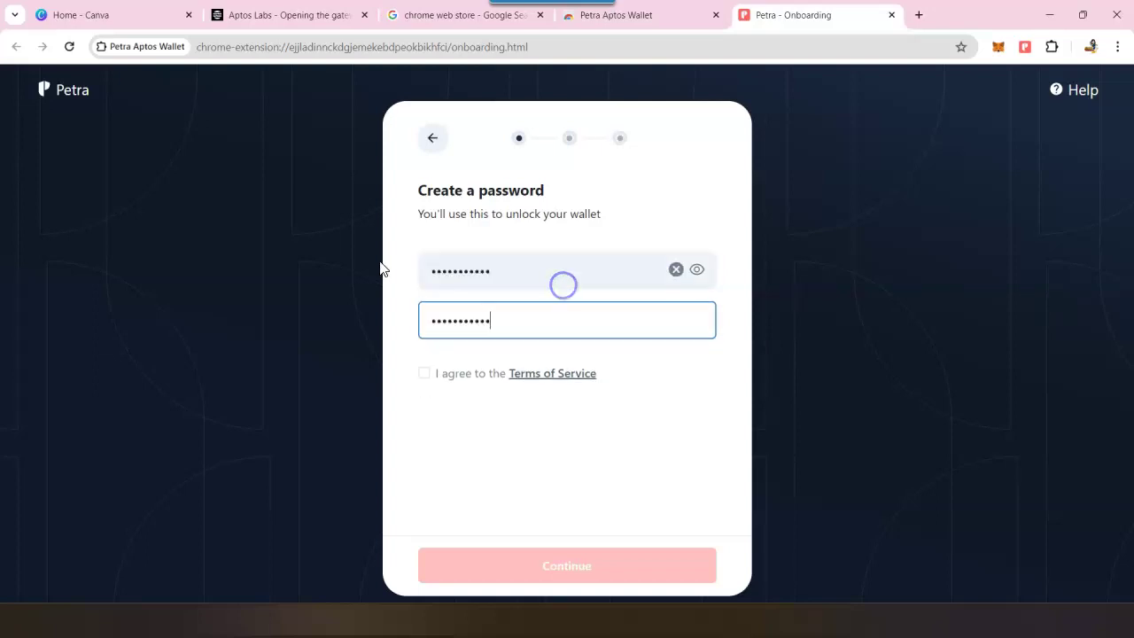
pyautogui.click(425, 375)
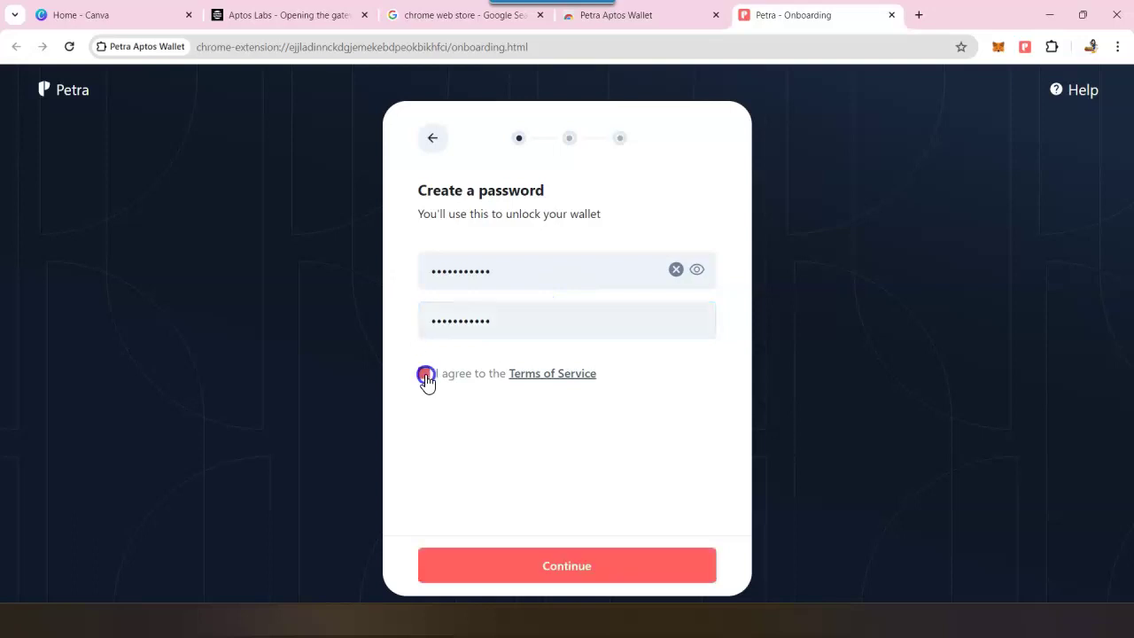
# Continue through the secret recovery phrase screens and confirm with Done in 'Keep your phrase safe!'.
pyautogui.click(570, 574)
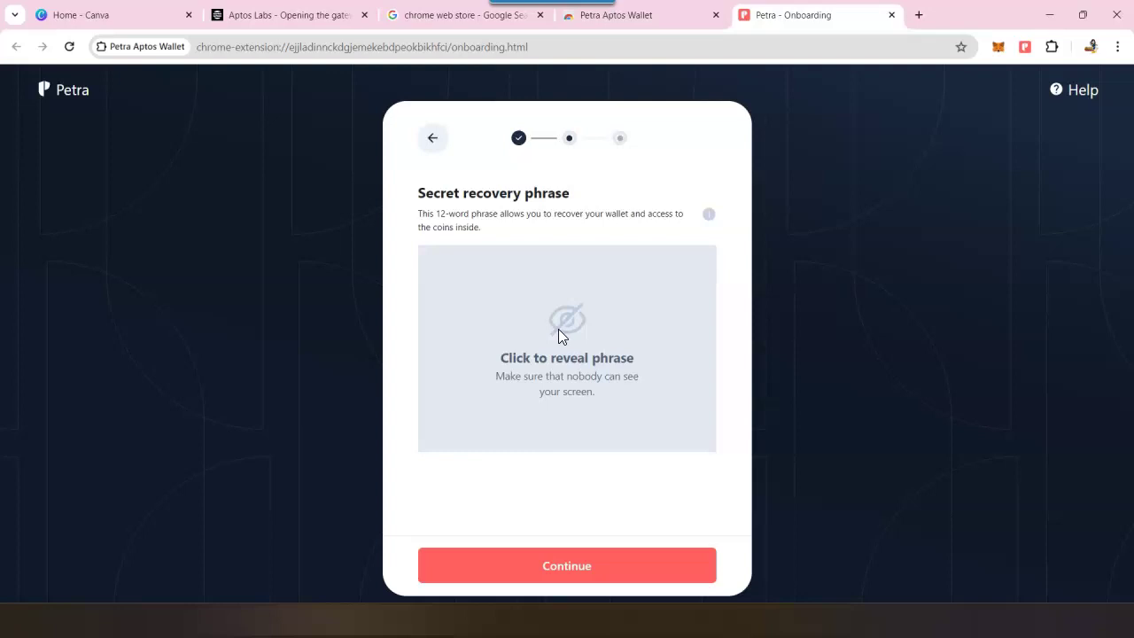
pyautogui.click(562, 568)
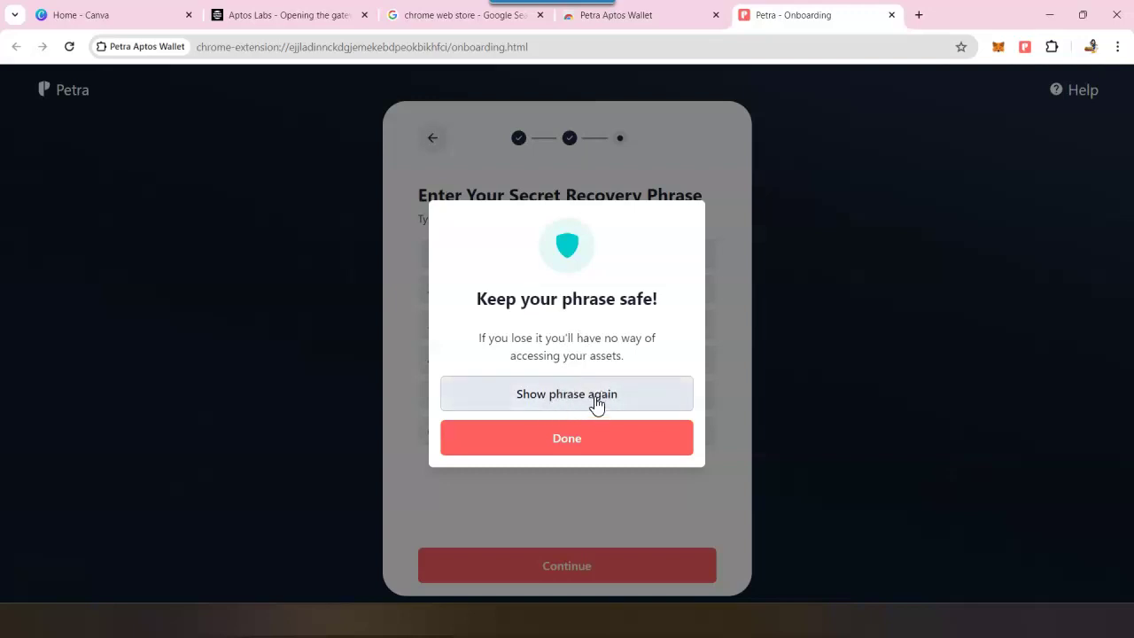
pyautogui.click(568, 443)
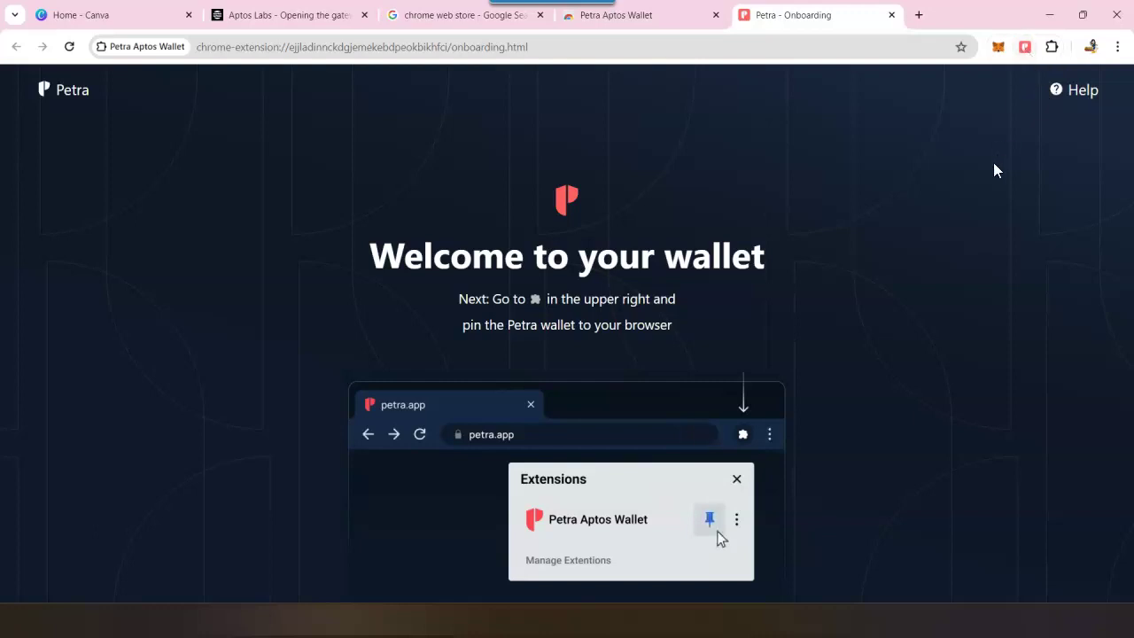
# Open the pinned Petra popup showing 0 APT and copy the account address.
pyautogui.click(1024, 50)
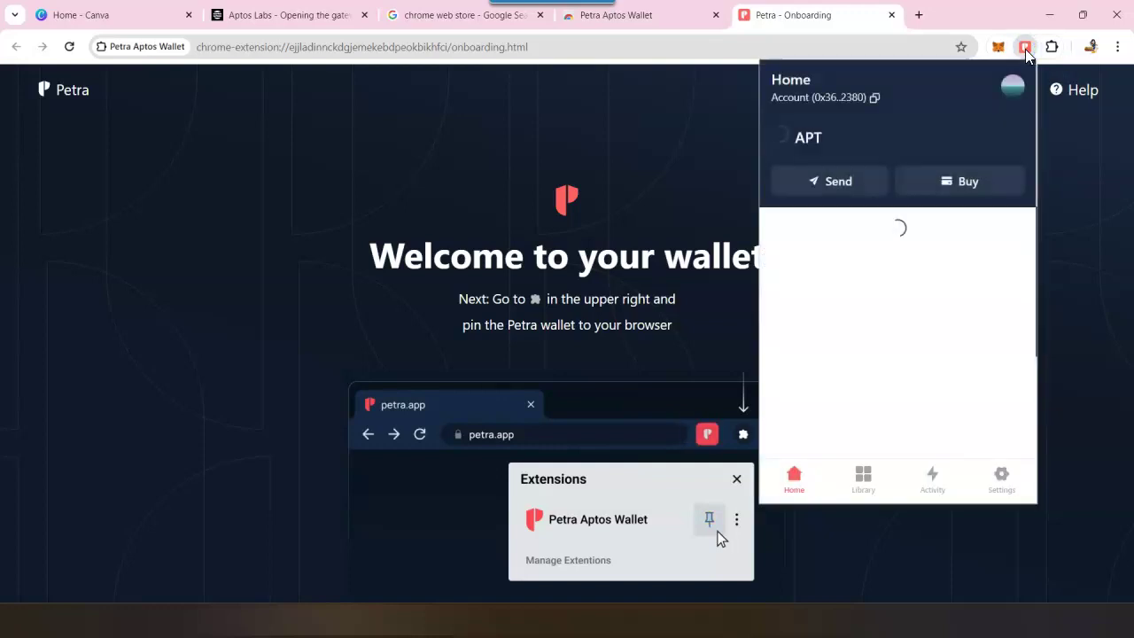
pyautogui.hotkey('ctrl', '2')
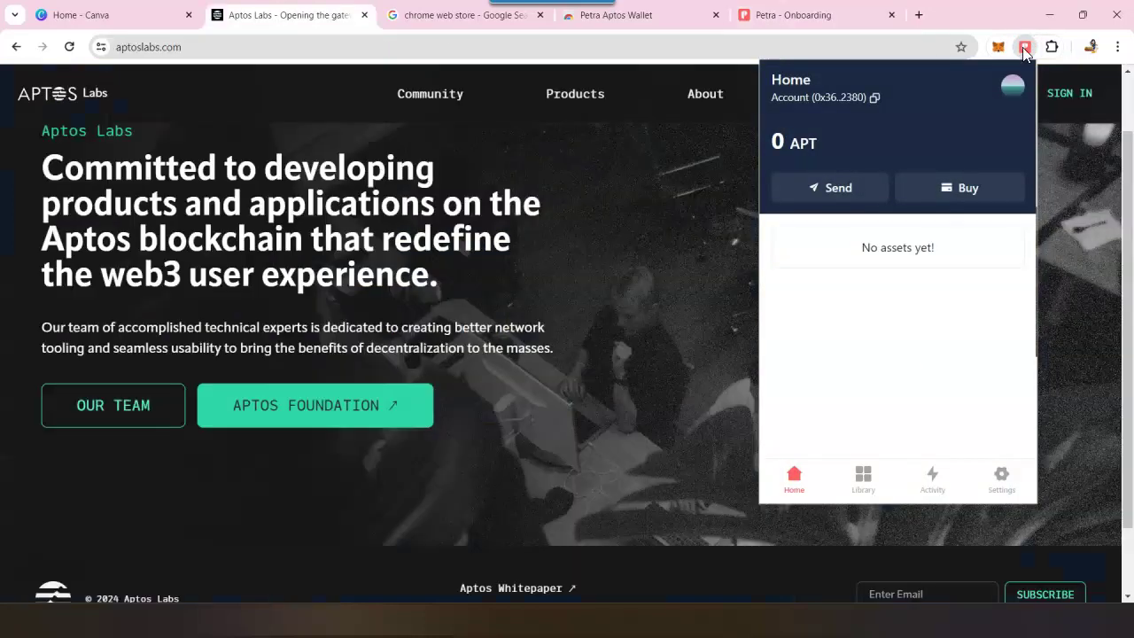
pyautogui.click(874, 100)
# In Settings, rename the account to 'CryptoMeena' and save.
pyautogui.click(1000, 478)
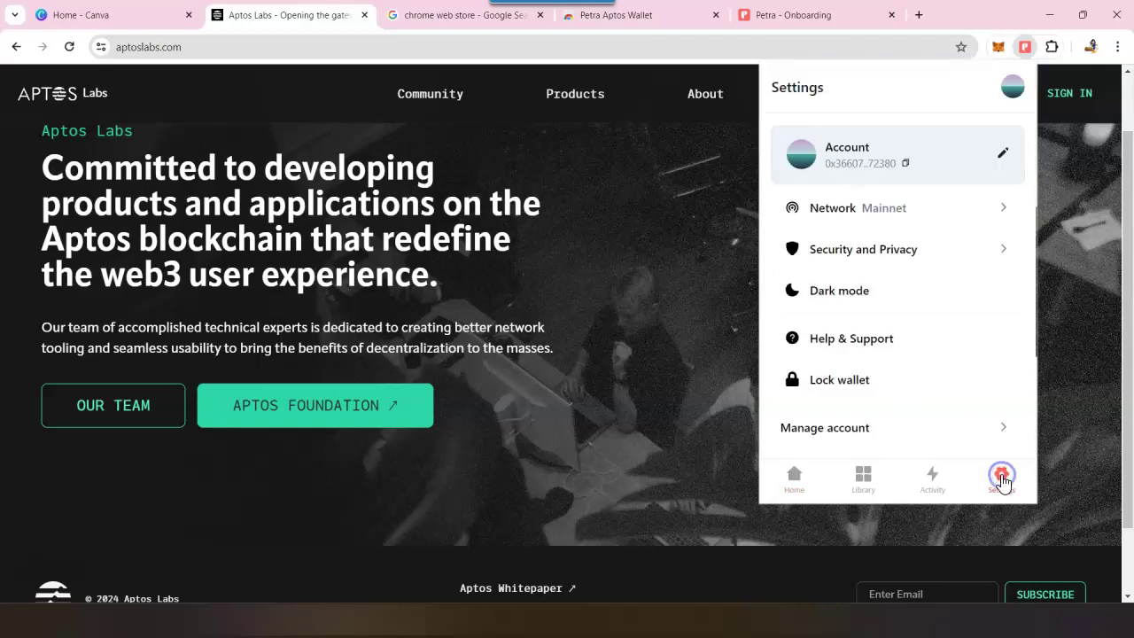
pyautogui.click(1005, 156)
pyautogui.write('CryptoMeena')
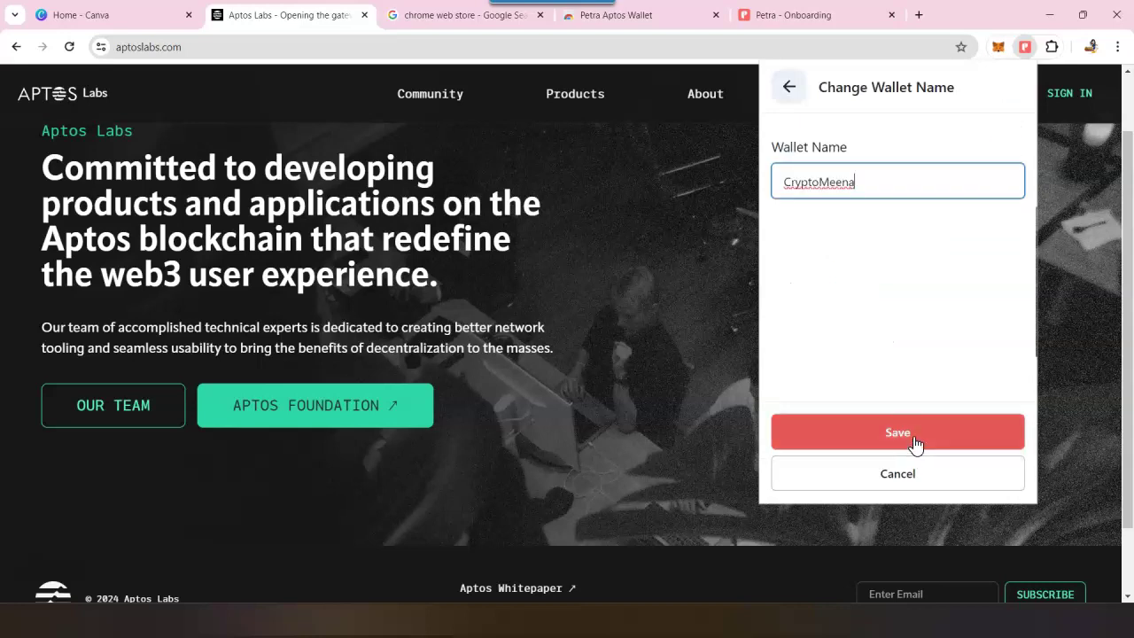
pyautogui.click(915, 439)
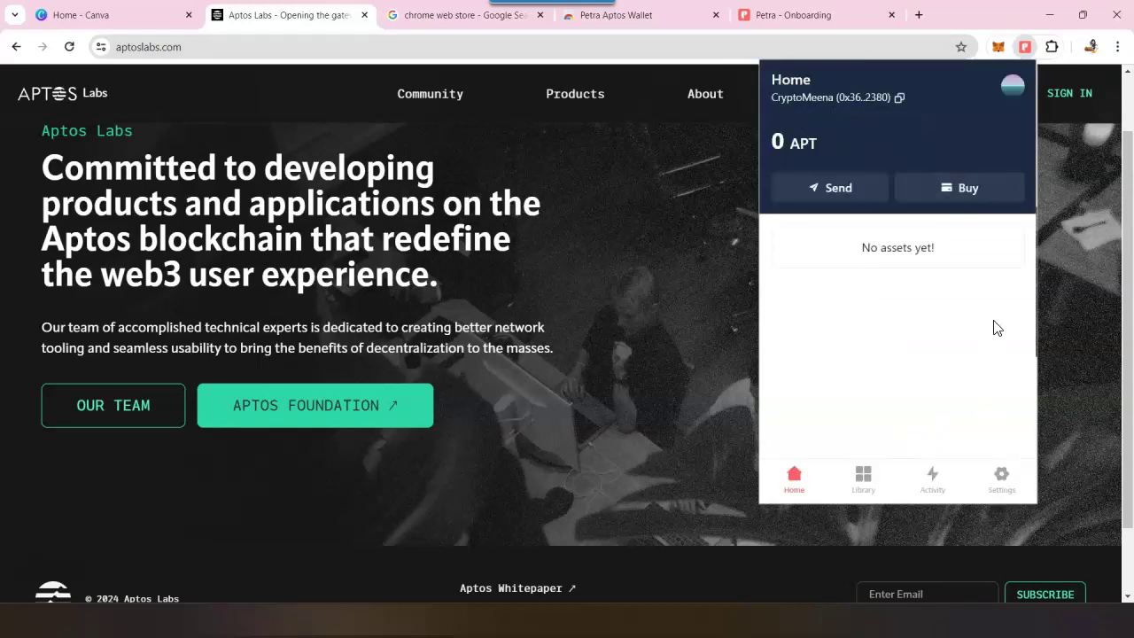
# From the account avatar, choose Add Account and then Create new account.
pyautogui.click(1012, 93)
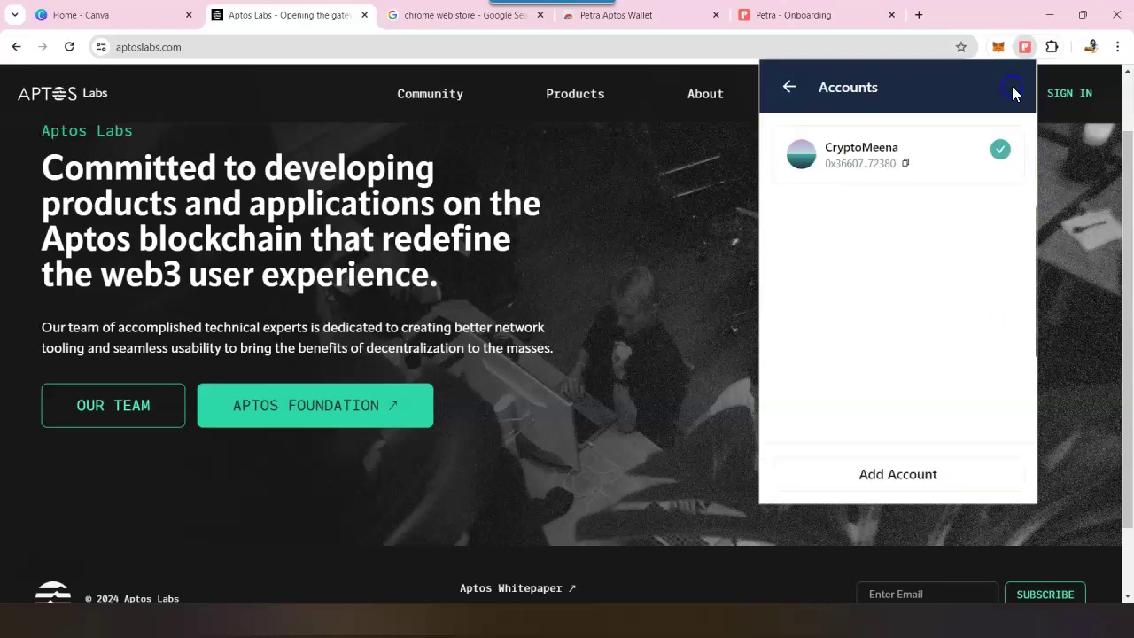
pyautogui.click(897, 479)
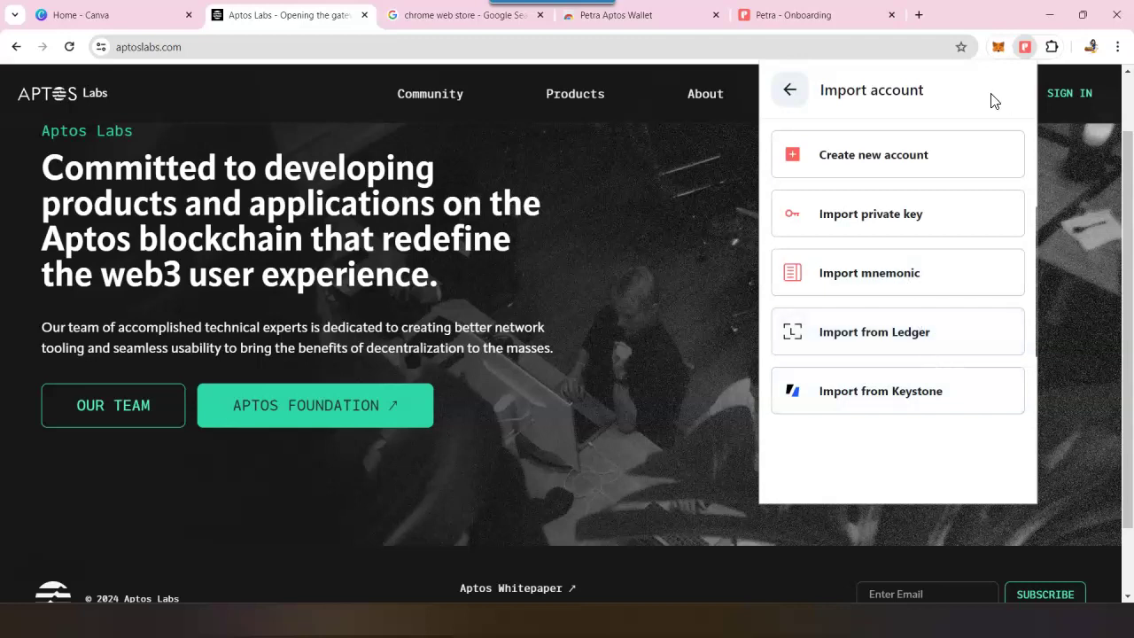
pyautogui.click(881, 161)
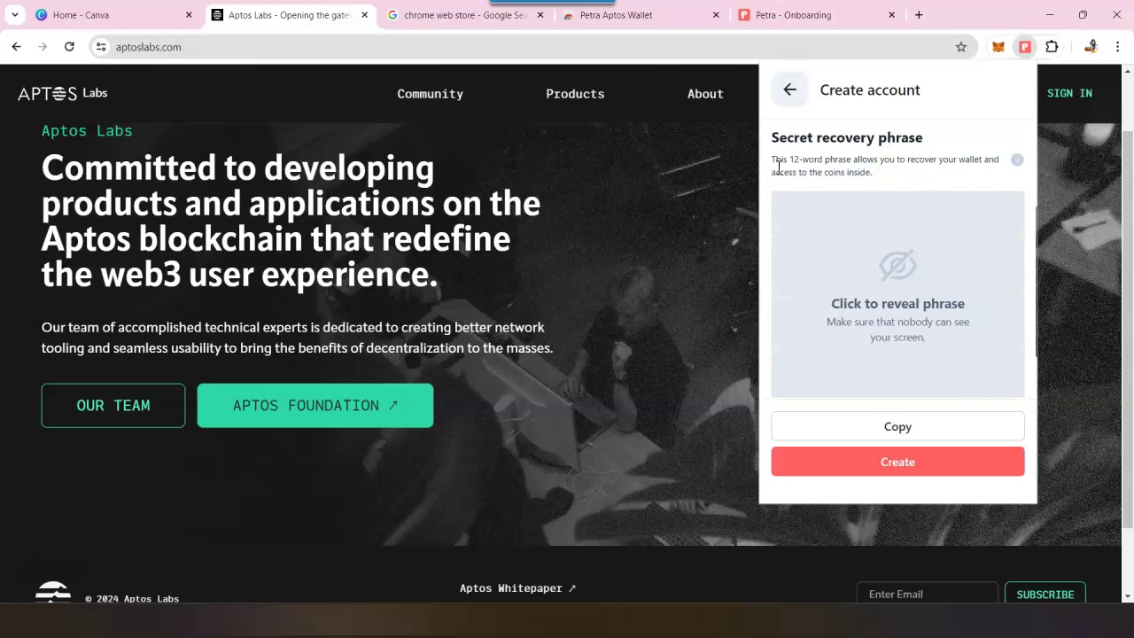